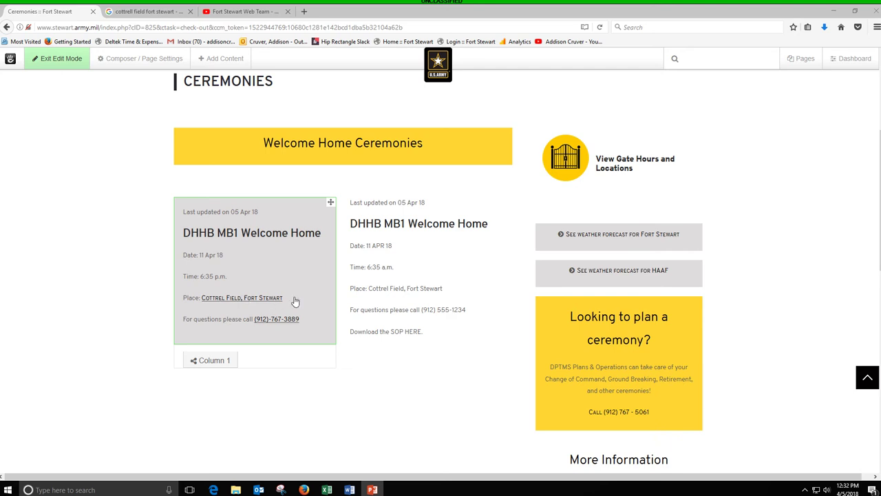
- Open the unlinked DHHB MB1 Welcome Home text block in the middle column for inline editing
click(469, 289)
click(464, 296)
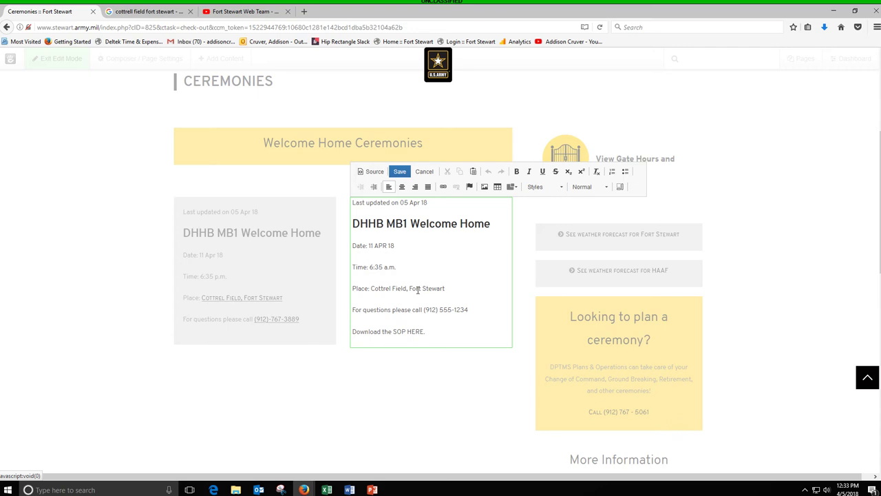
- Copy the Google Maps share link for Cottrell Field from its place page
click(138, 12)
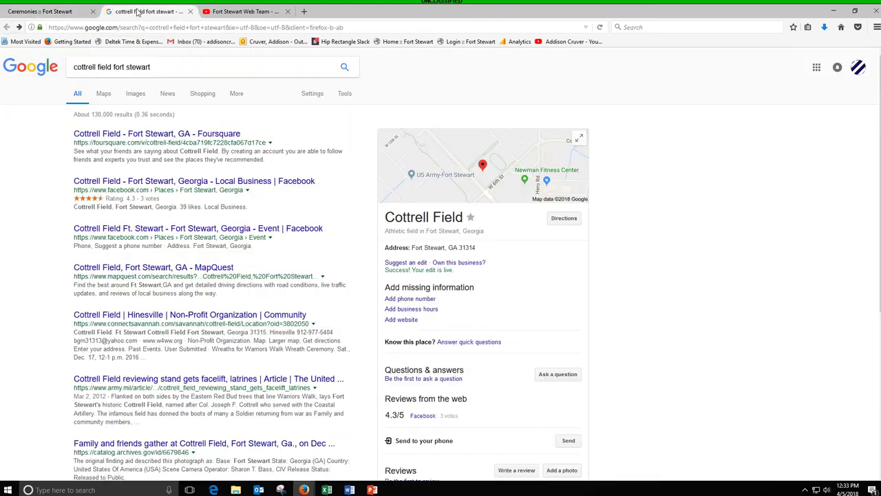
click(250, 11)
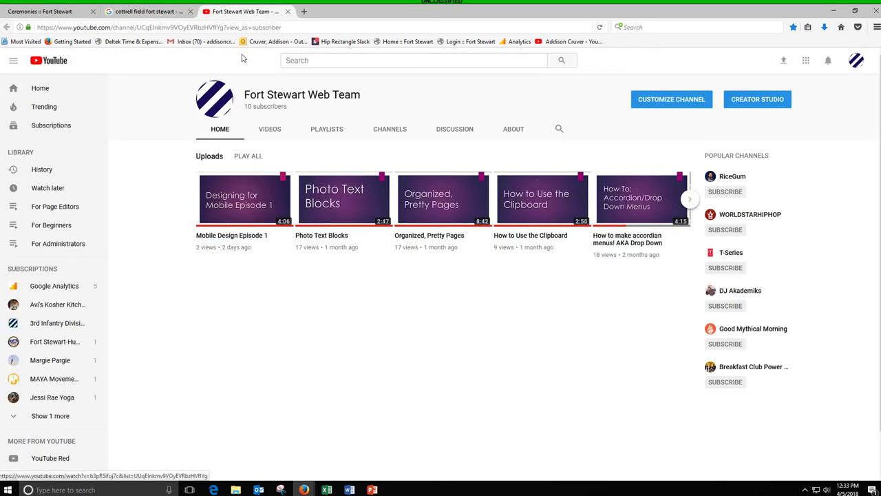
click(160, 14)
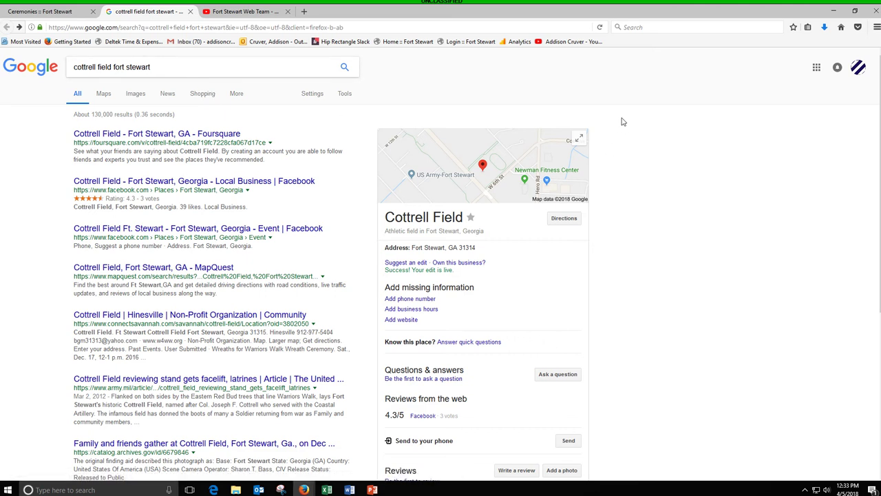
click(437, 158)
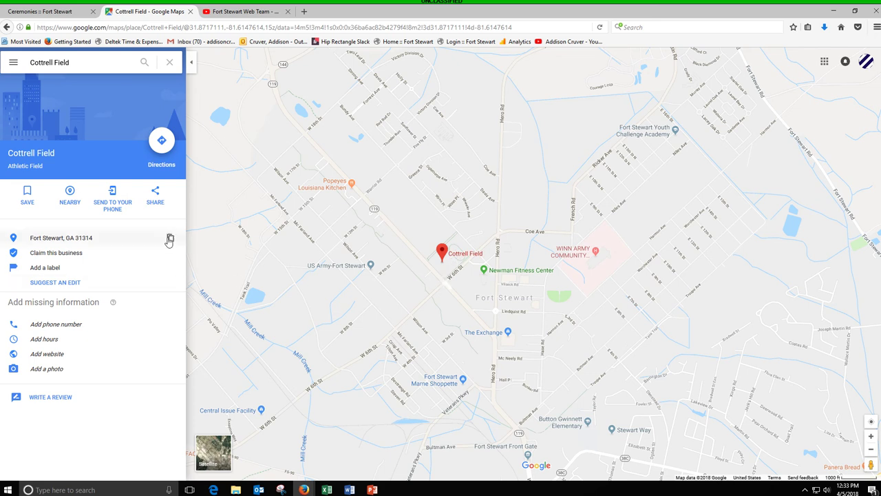
click(154, 194)
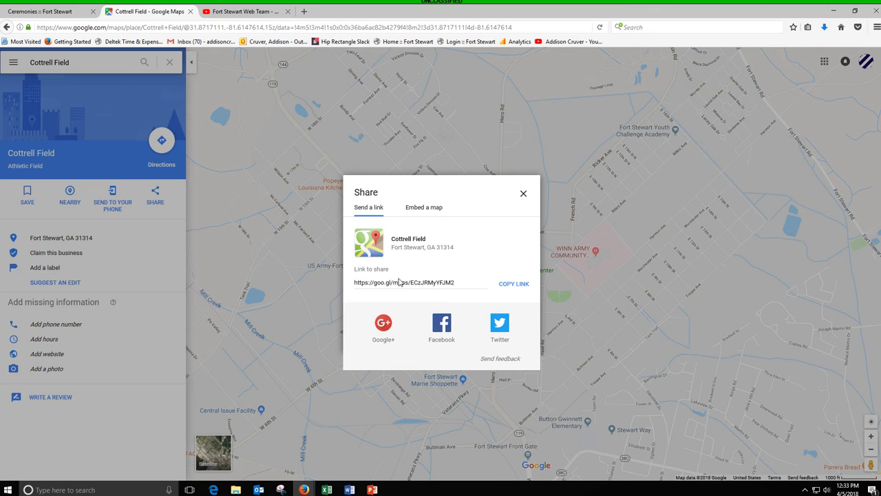
click(520, 288)
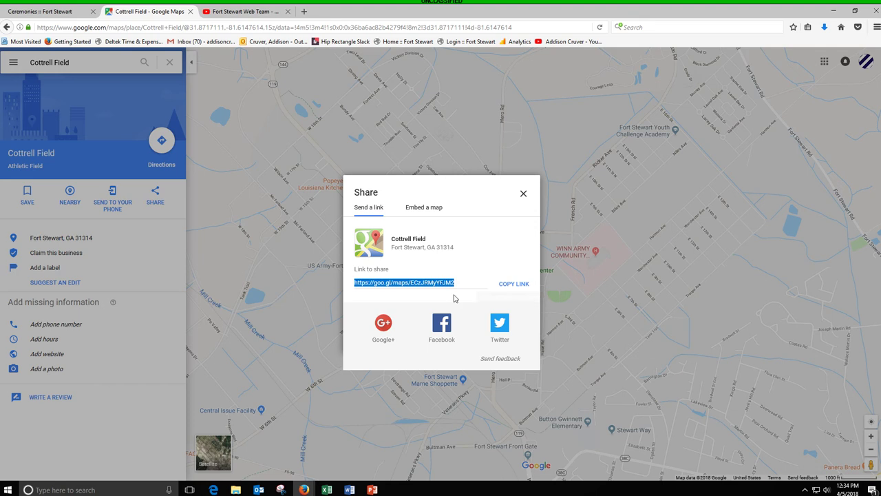
click(43, 12)
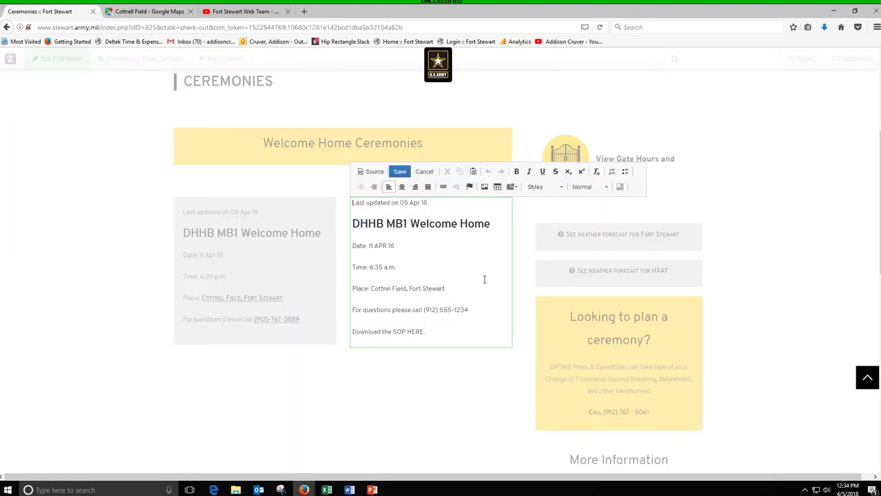
drag(372, 290, 445, 292)
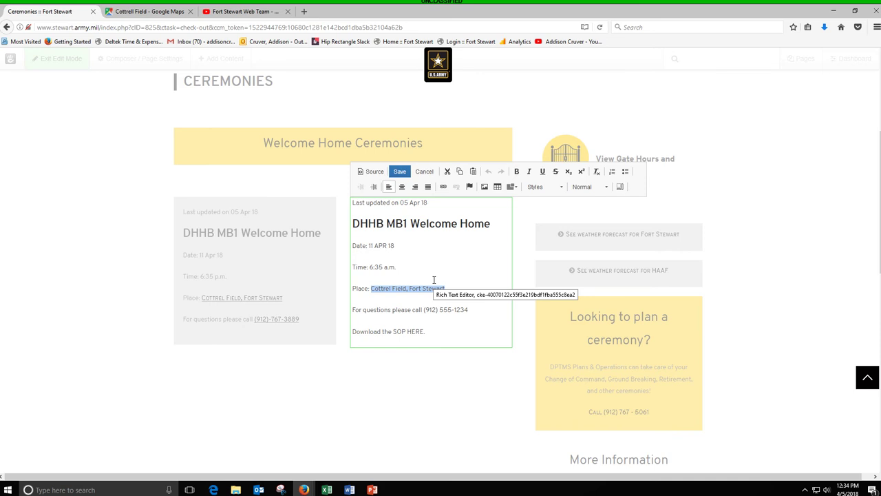
click(444, 187)
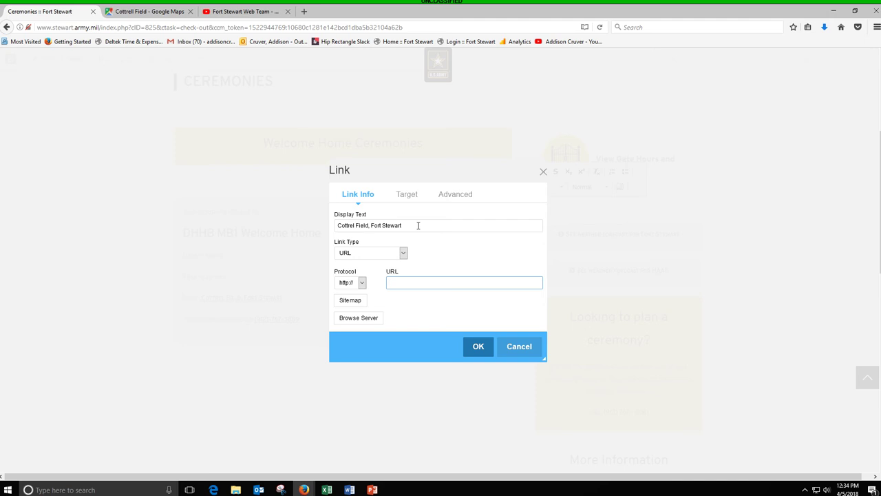
right_click(418, 283)
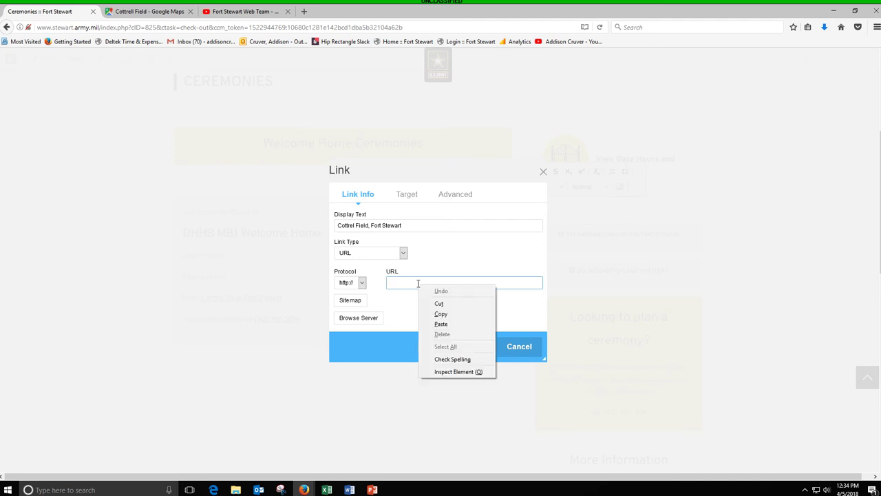
click(437, 324)
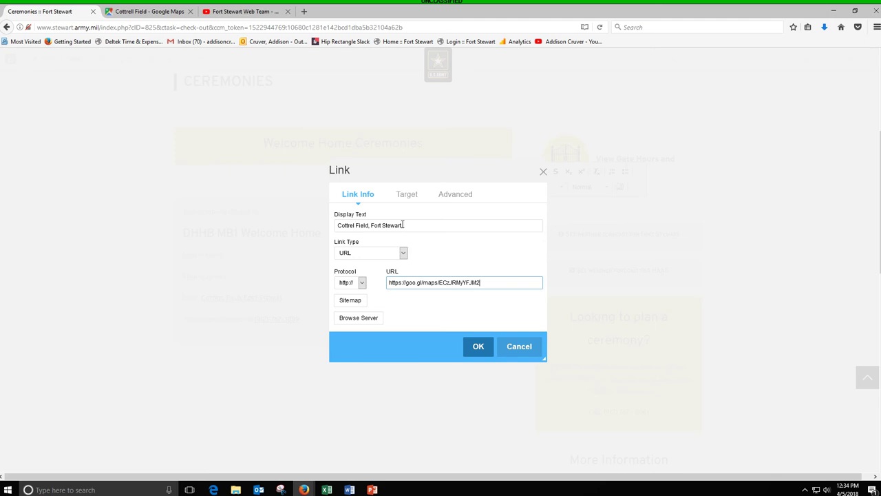
click(454, 318)
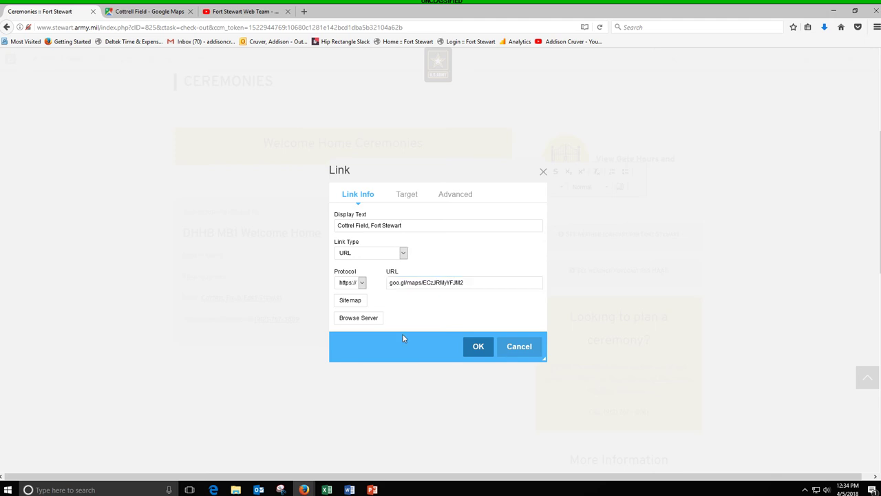
click(363, 284)
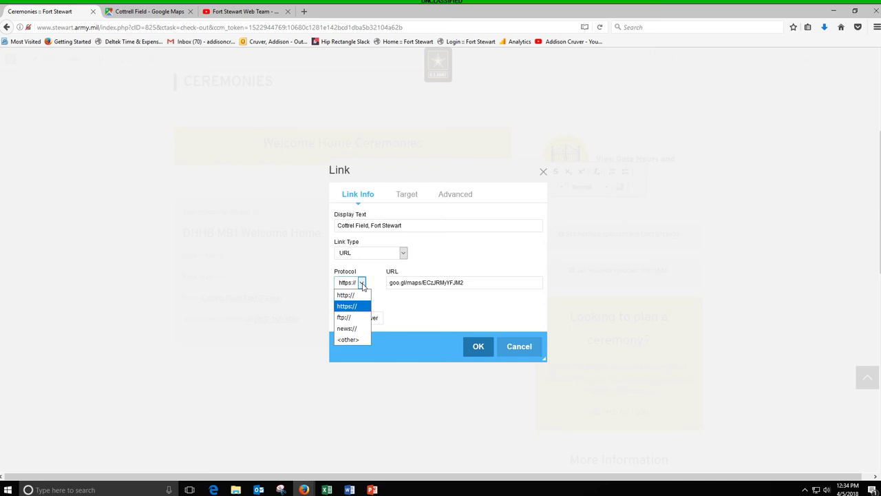
click(363, 285)
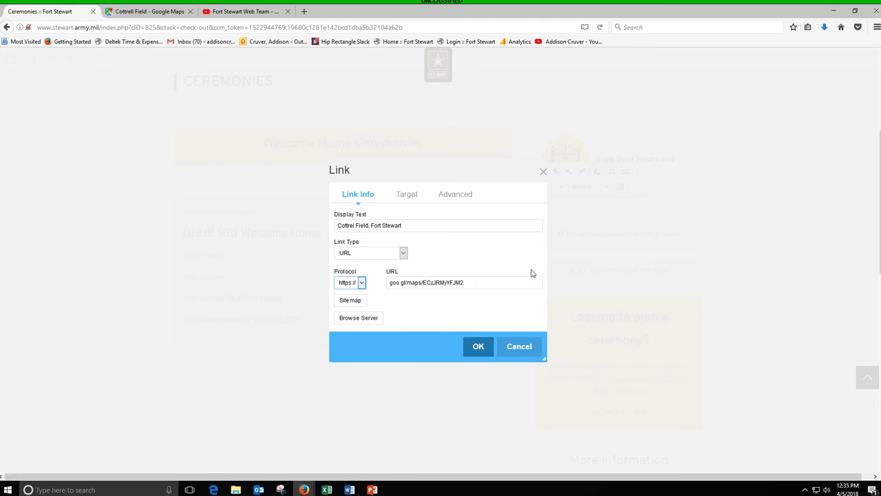
click(489, 346)
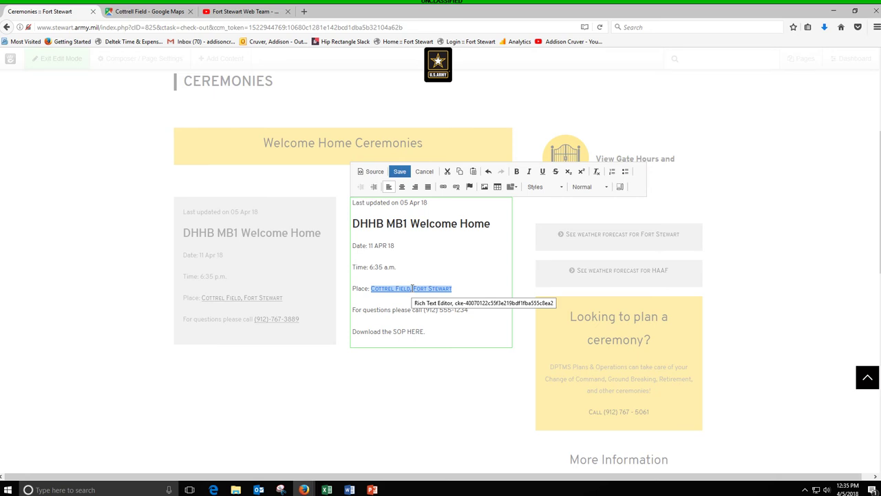
click(544, 175)
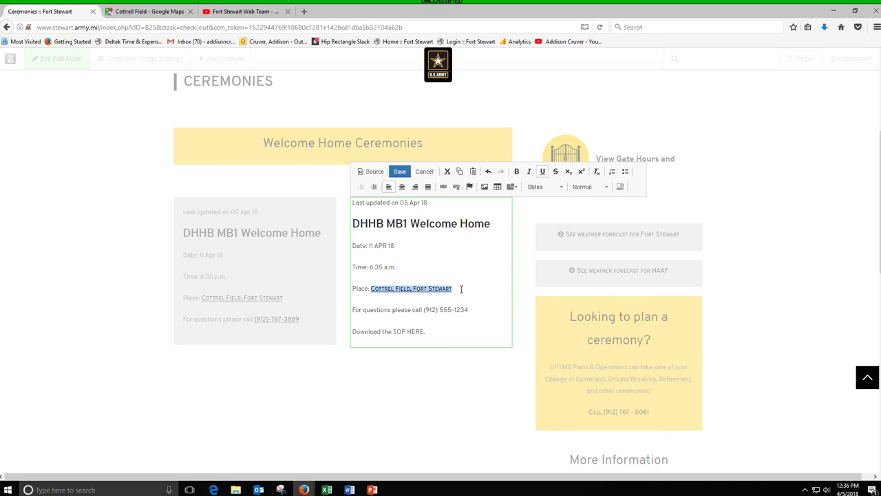
click(461, 290)
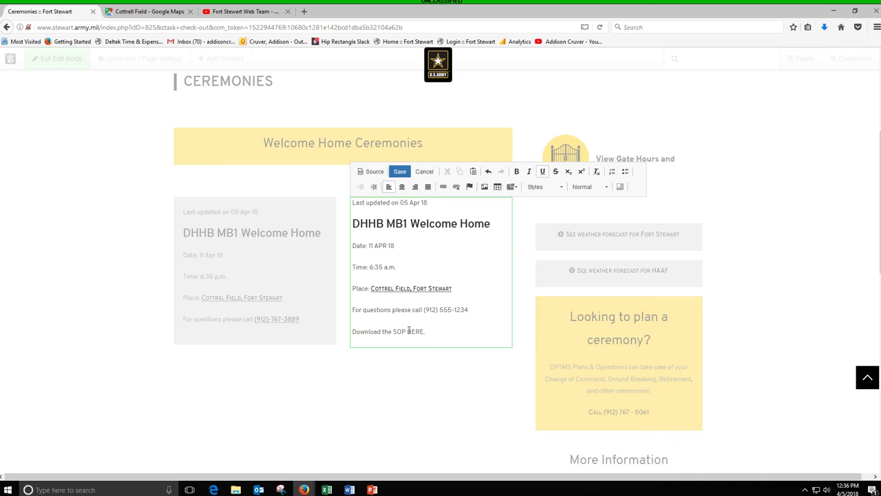
- Link the word "HERE" in the SOP download line to PCL_Ordering.pdf from the server's File Manager
drag(407, 331, 424, 330)
click(446, 189)
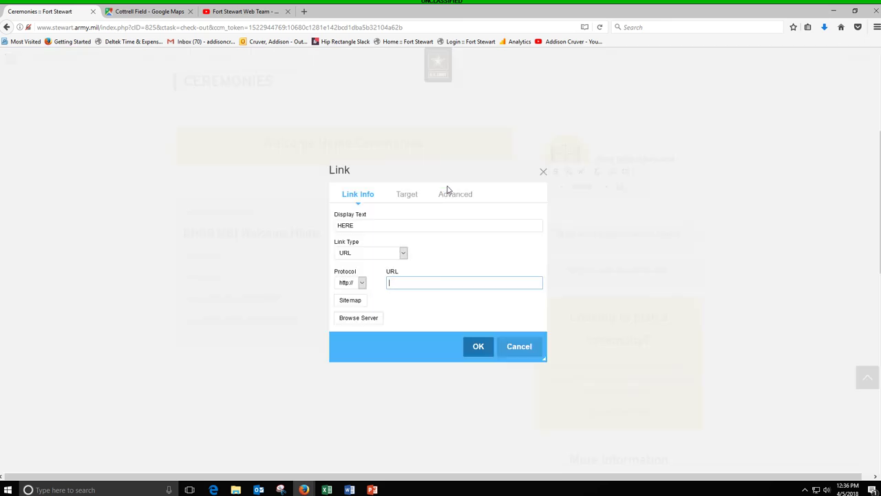
click(355, 321)
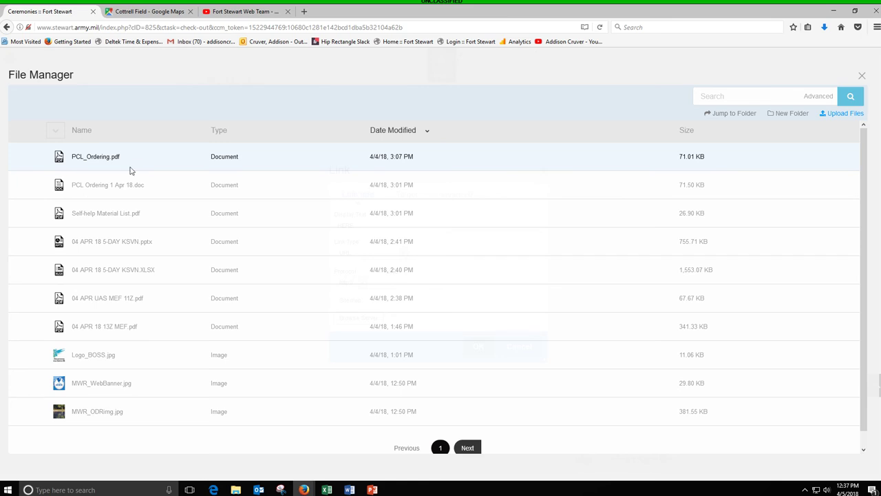
click(128, 168)
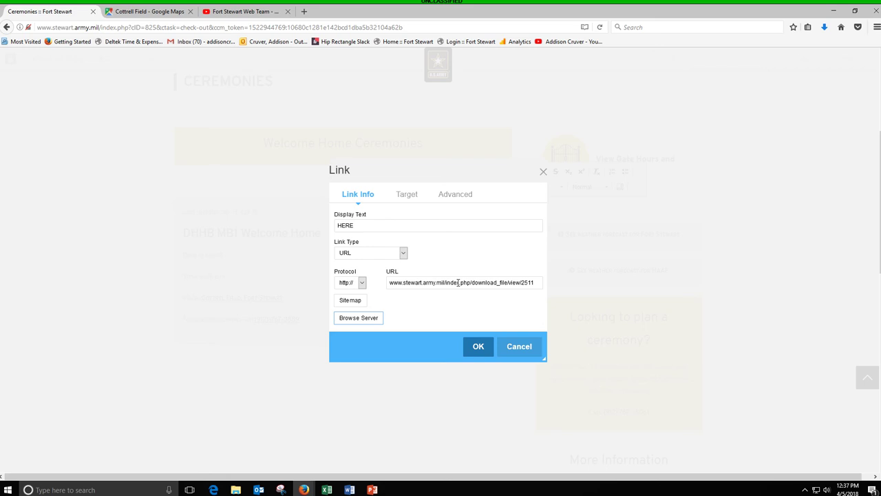
click(478, 347)
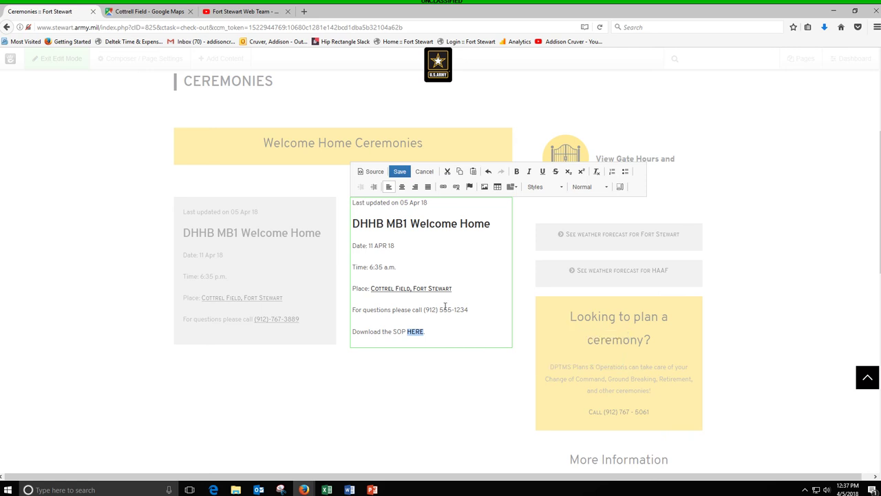
click(472, 310)
double_click(425, 332)
click(444, 186)
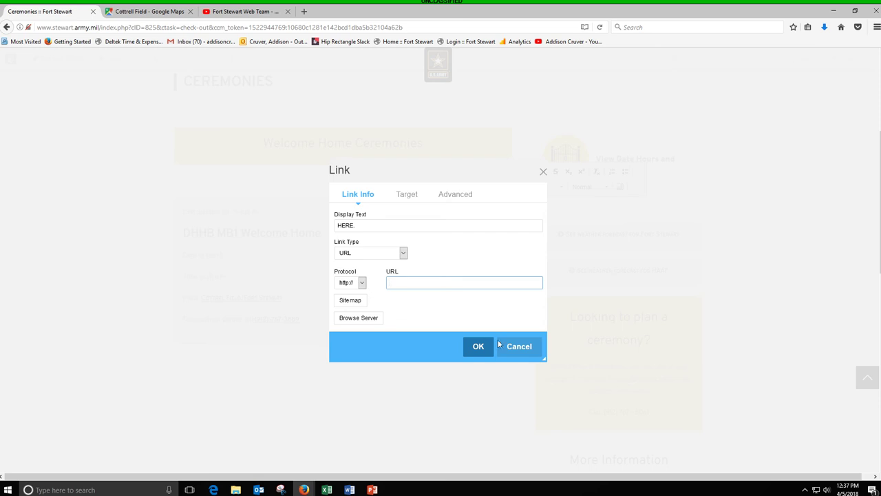
click(520, 347)
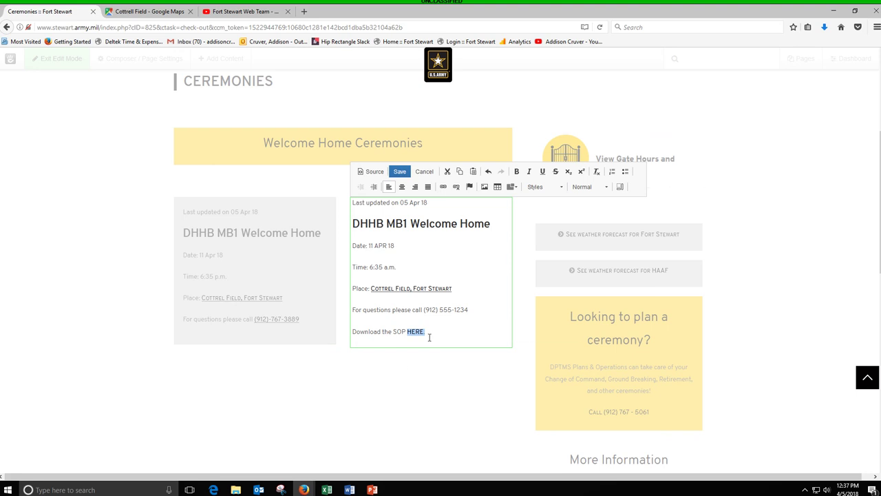
- Prepare a link on the contact phone number, with protocol <other> and tel:// followed by the number with country code as URL
click(424, 316)
drag(423, 309, 469, 311)
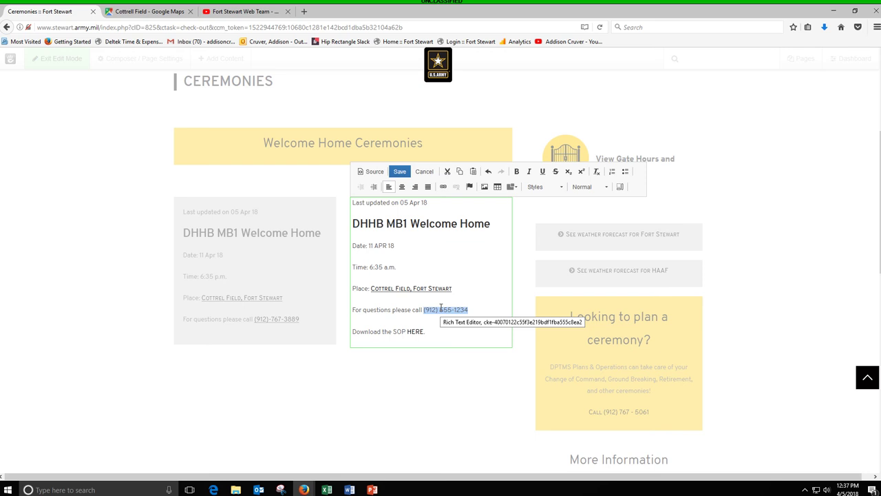
click(443, 188)
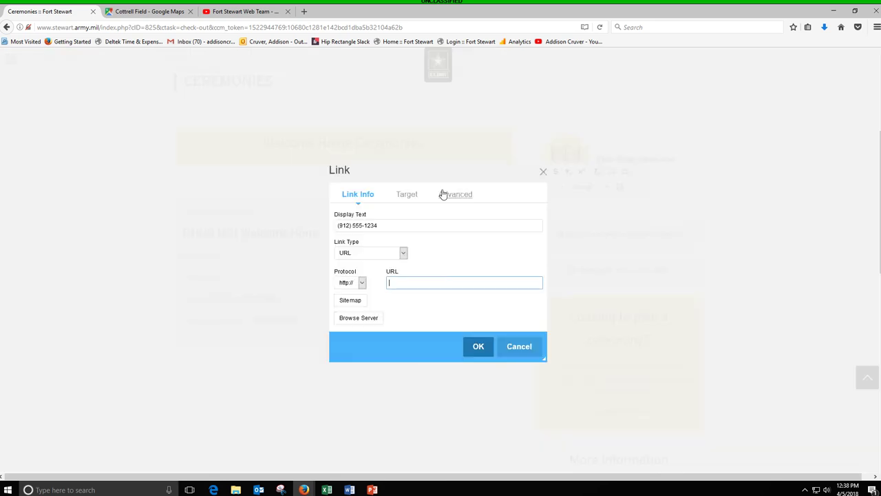
click(362, 283)
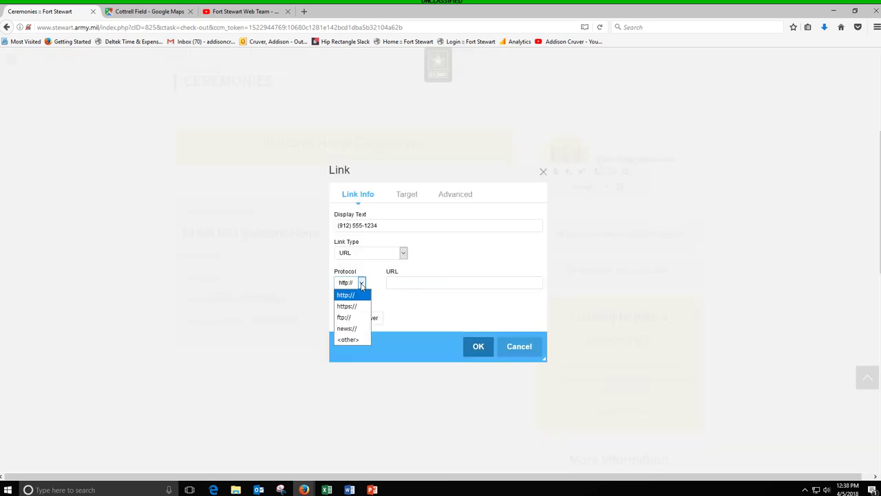
click(362, 340)
click(415, 283)
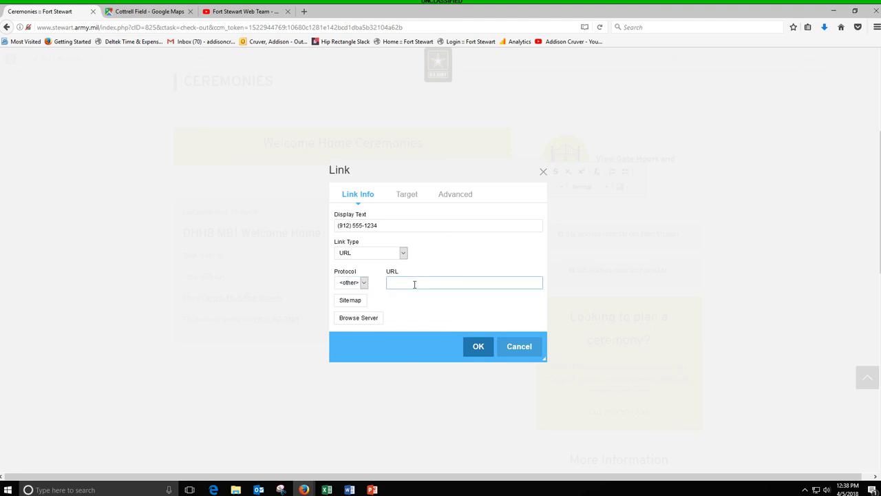
text(tel://19125551234)
- Switch to Word to examine the enlarged tel:// link format, and return to the phone number's link settings
click(349, 489)
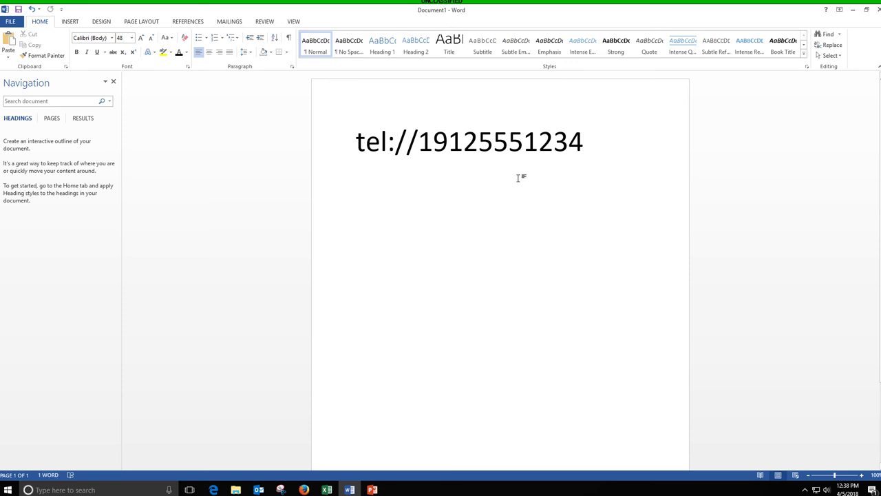
click(854, 13)
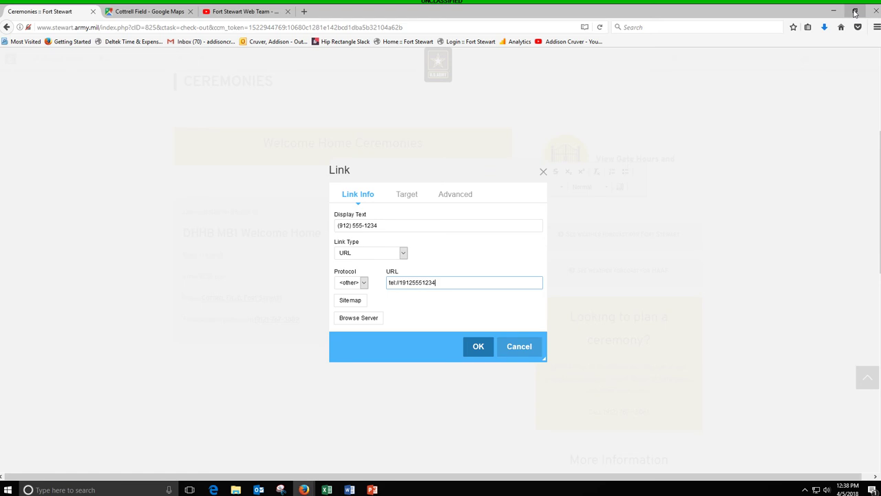
click(364, 283)
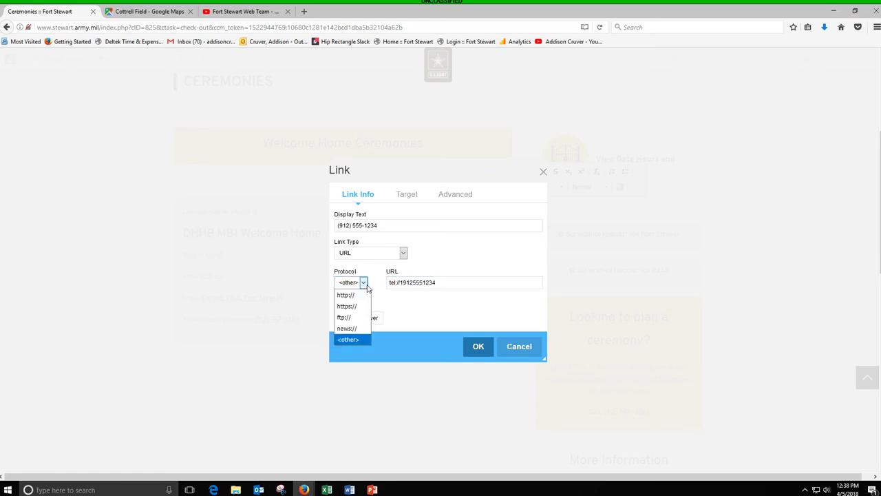
click(355, 342)
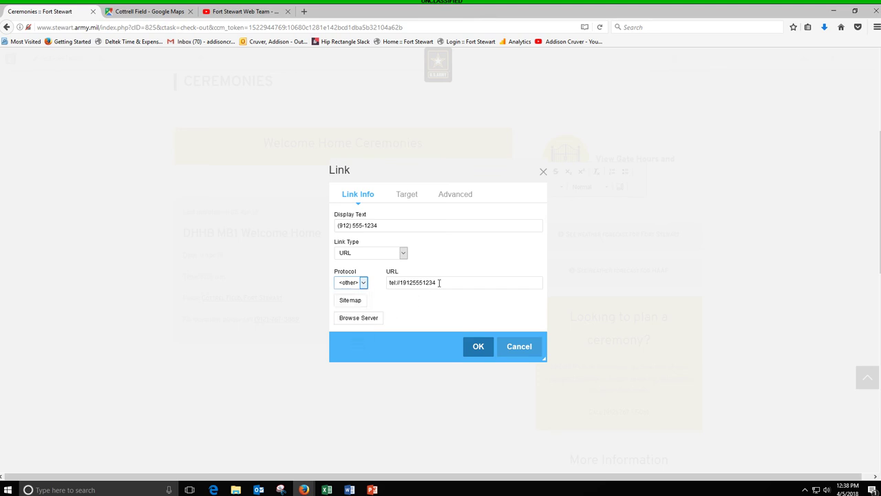
click(362, 295)
click(455, 285)
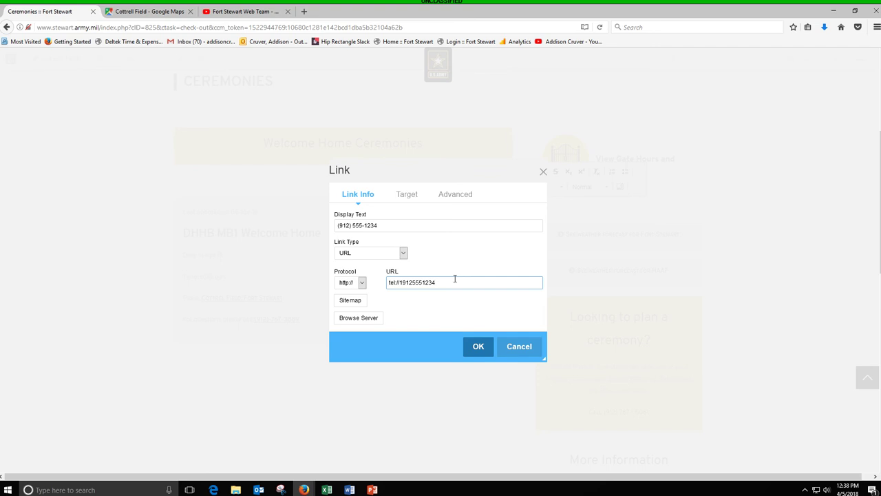
- Set the phone number link's protocol to <other> and apply the link
click(363, 284)
click(366, 339)
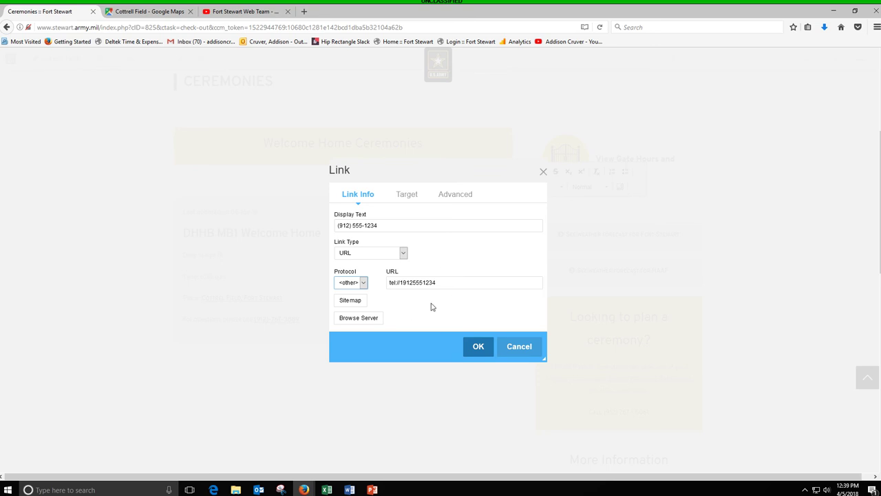
click(480, 346)
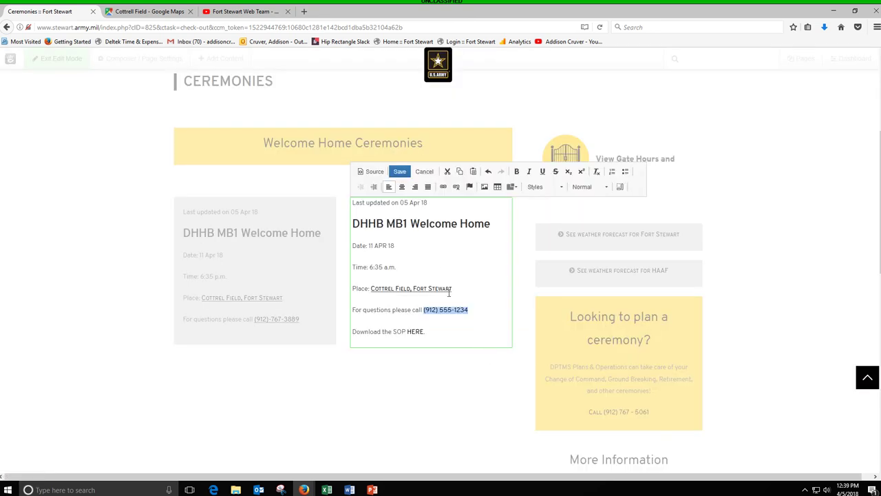
- Save the edited text block of the second Welcome Home ceremony
click(404, 173)
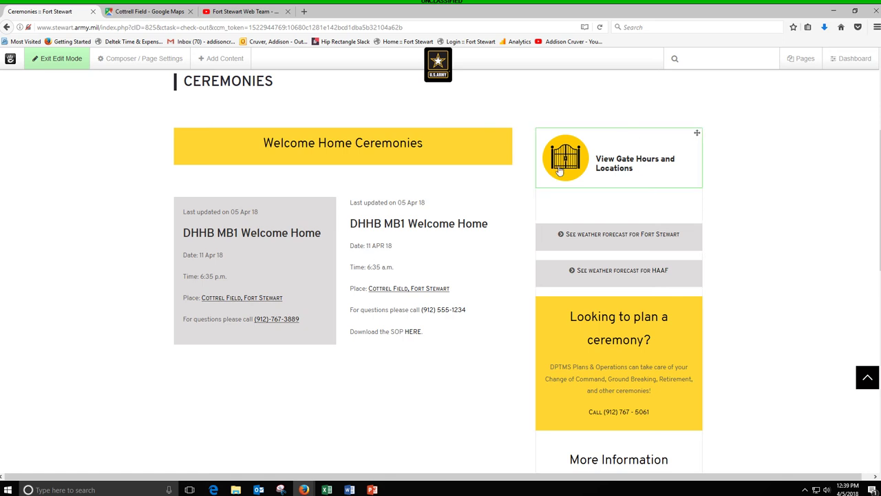
- Examine the link settings of the View Gate Hours and Locations text, and leave the block without saving
click(626, 159)
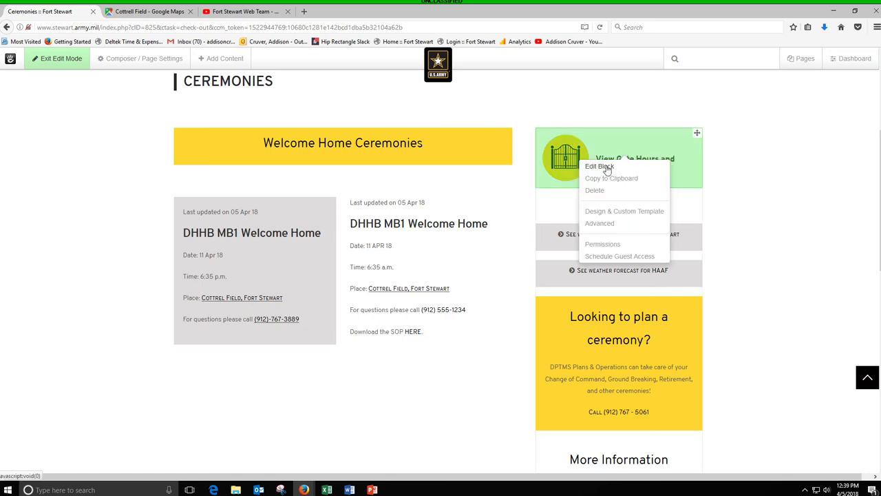
click(600, 167)
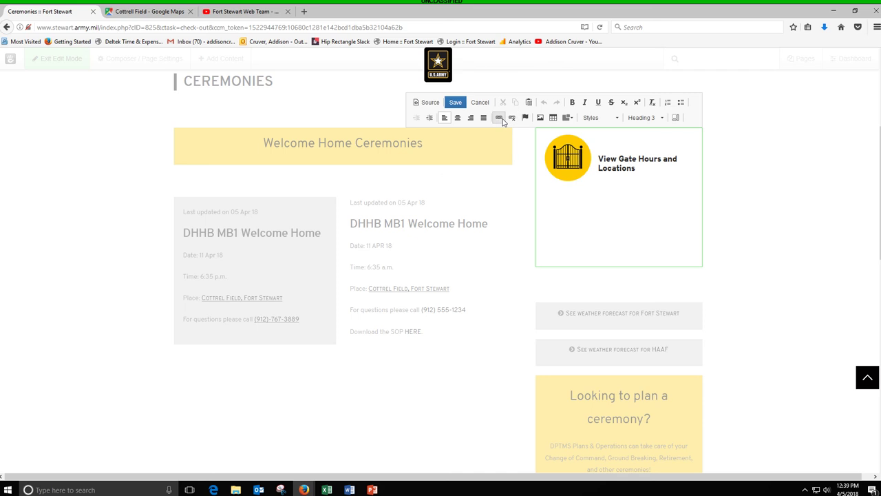
click(501, 119)
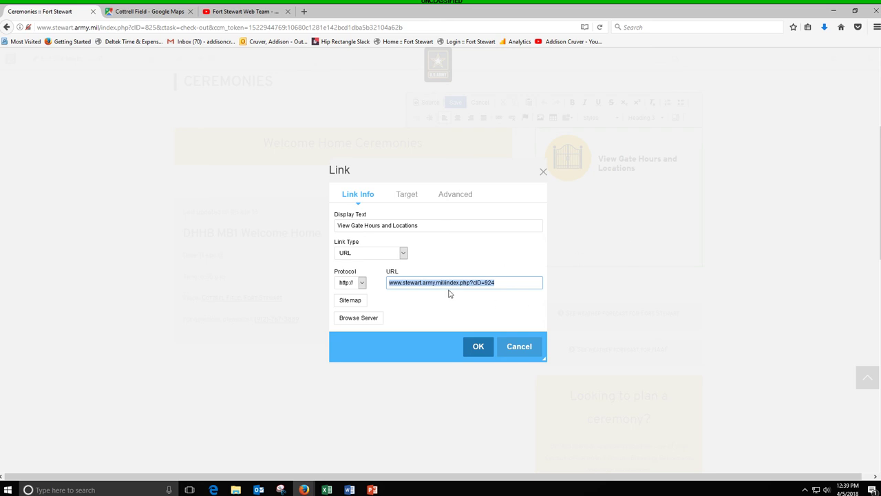
click(485, 347)
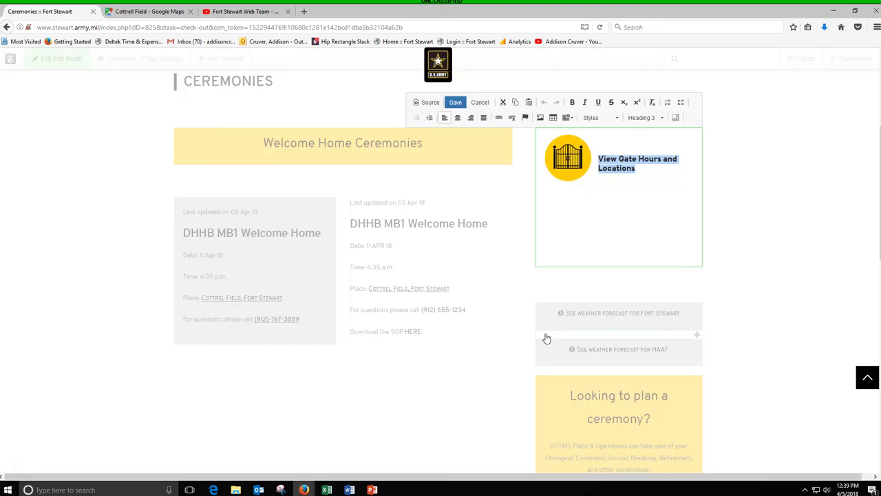
click(480, 102)
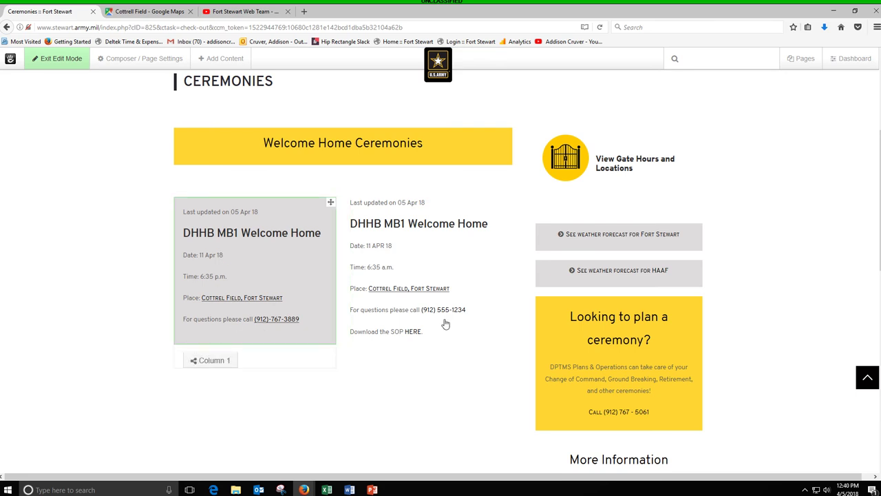
- Give the second-column ceremony block a background color of rgb(222,219,219) and save the design
click(422, 264)
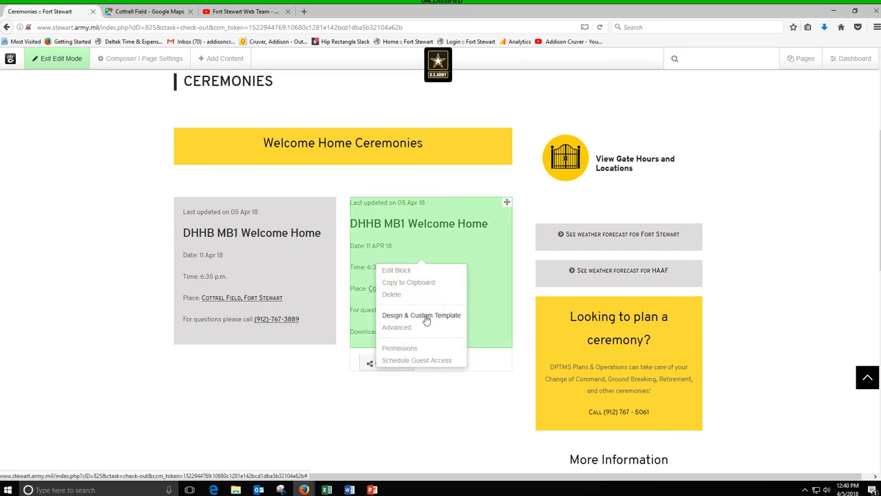
click(426, 317)
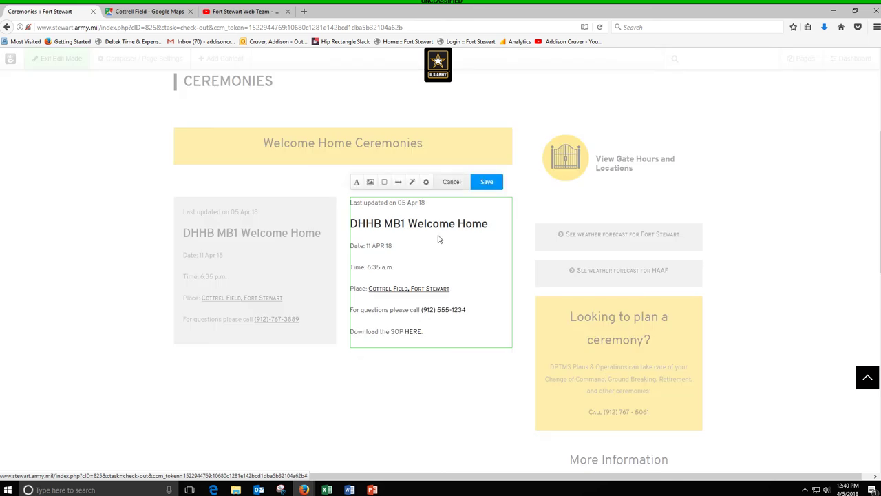
click(370, 183)
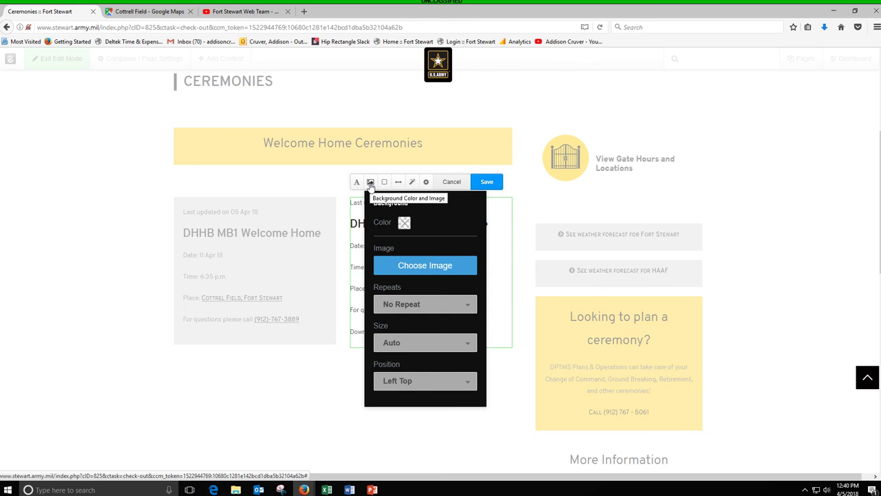
click(405, 223)
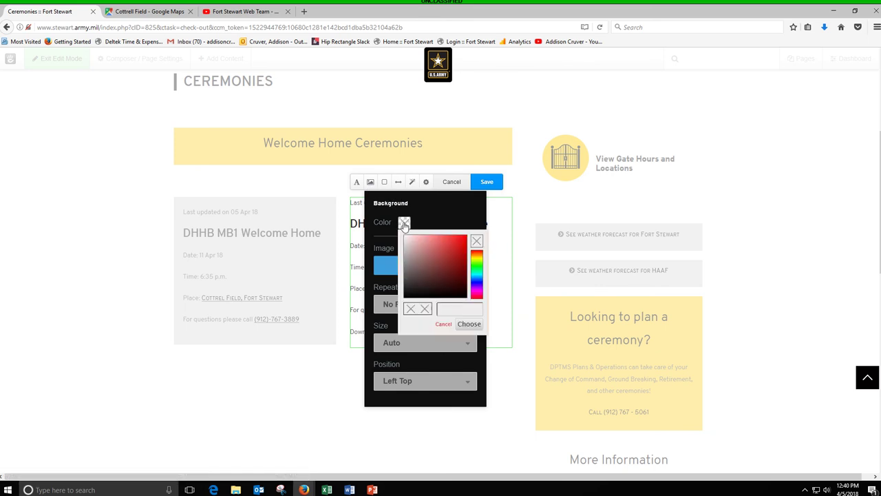
click(446, 309)
text(rgb()
text(222,21)
text(9,219)
text())
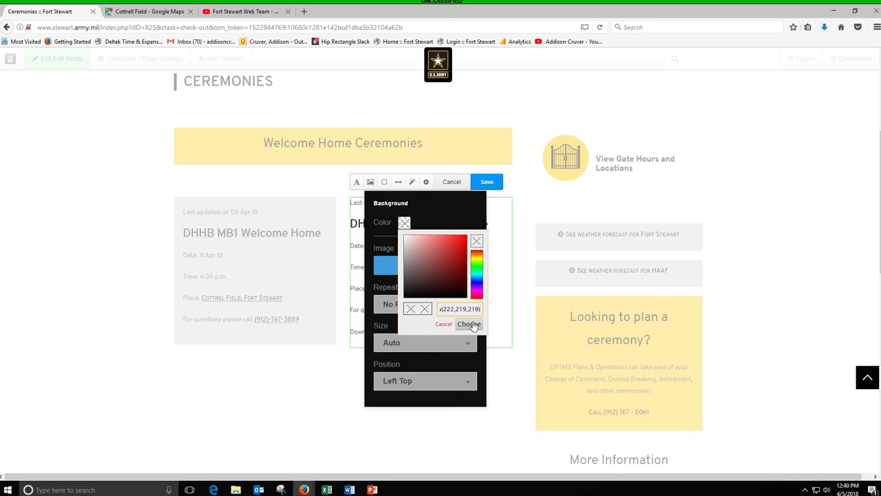
click(468, 324)
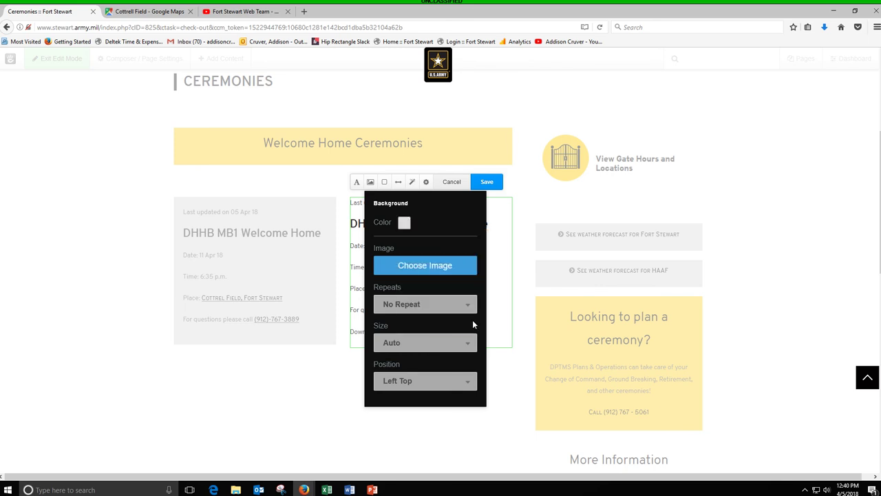
click(489, 182)
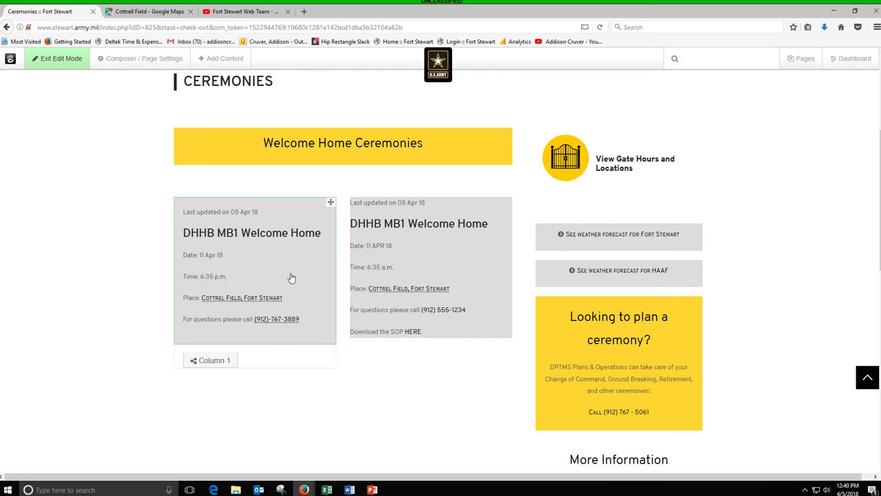
- Set the top and right padding of the second-column ceremony block to 20 px
click(388, 257)
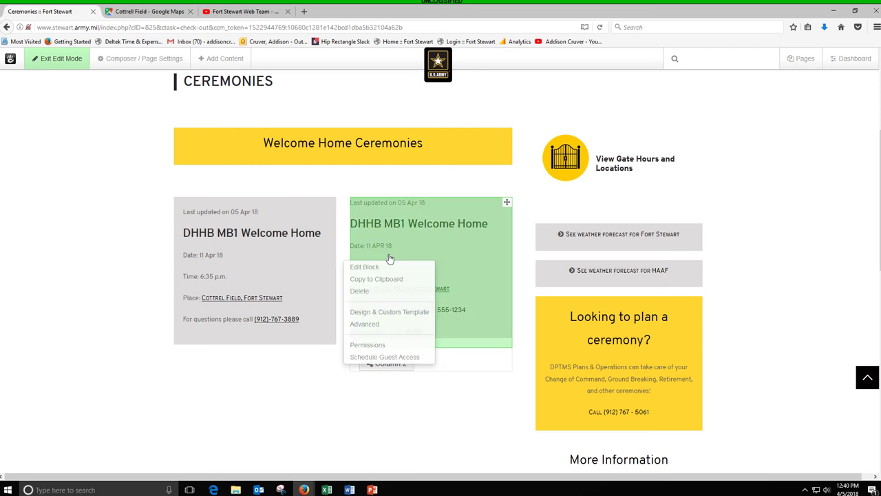
click(400, 315)
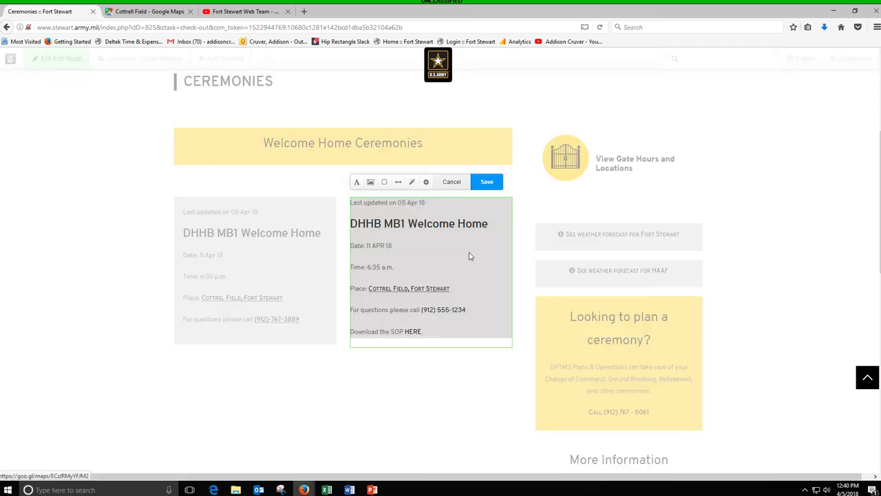
click(398, 182)
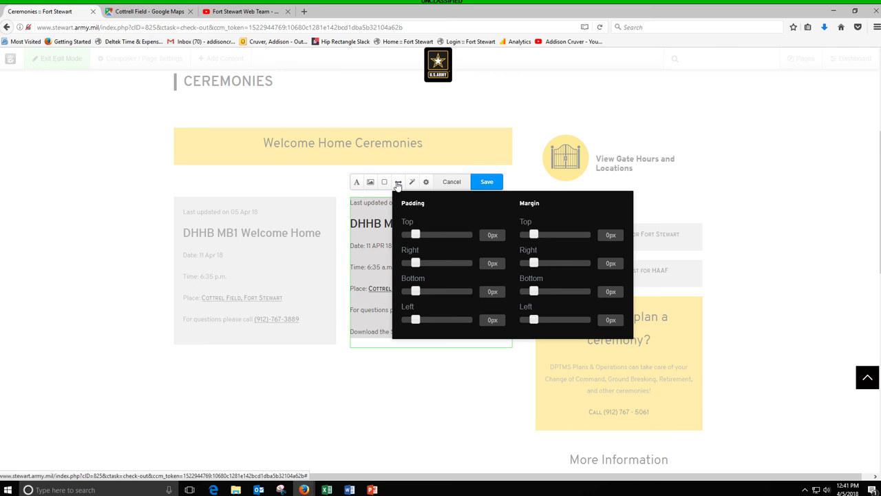
drag(415, 234, 420, 319)
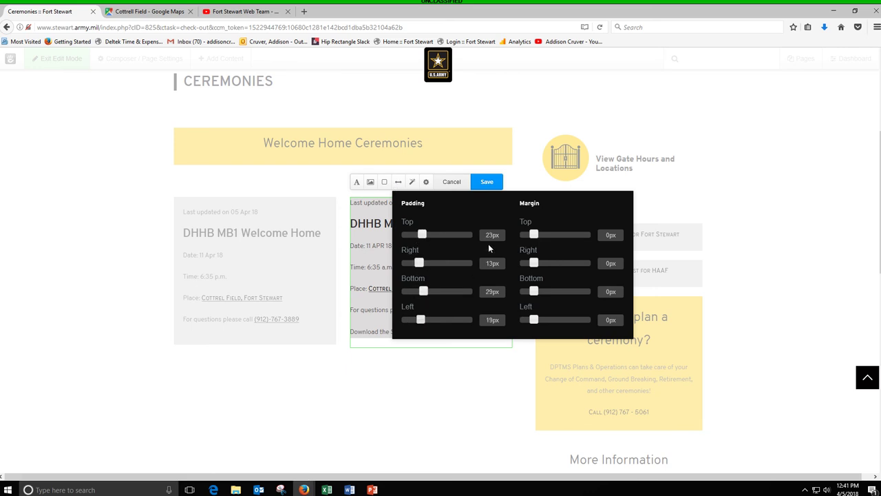
key(BackSpace)
key(BackSpace)
text(20)
click(483, 263)
key(Delete)
key(Delete)
text(20)
- Set the ceremony block's bottom and left padding to 20 px and save the design
click(484, 291)
key(Delete)
key(Delete)
text(20)
click(485, 321)
key(BackSpace)
click(496, 182)
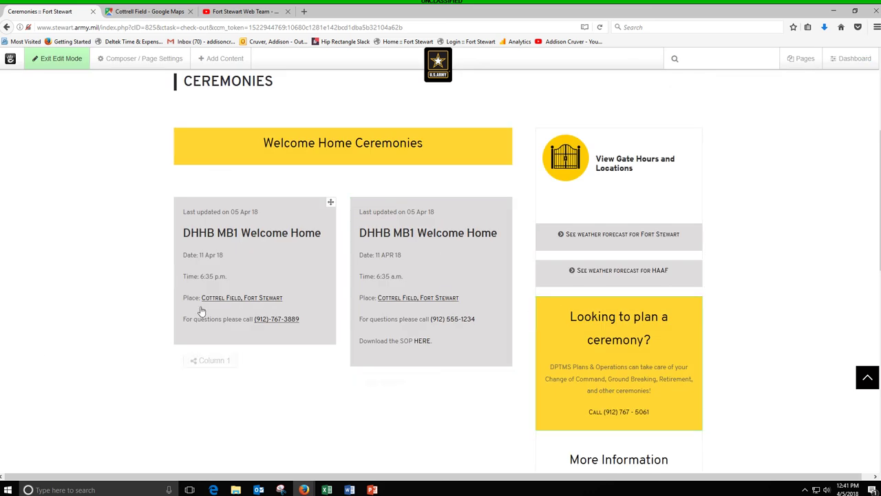
scroll(134, 293, down, 2)
scroll(134, 293, down, 4)
scroll(133, 294, up, 5)
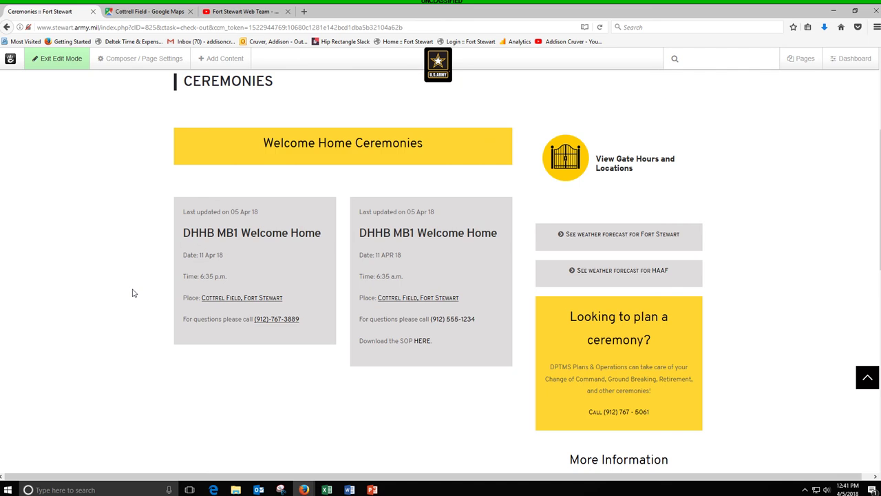